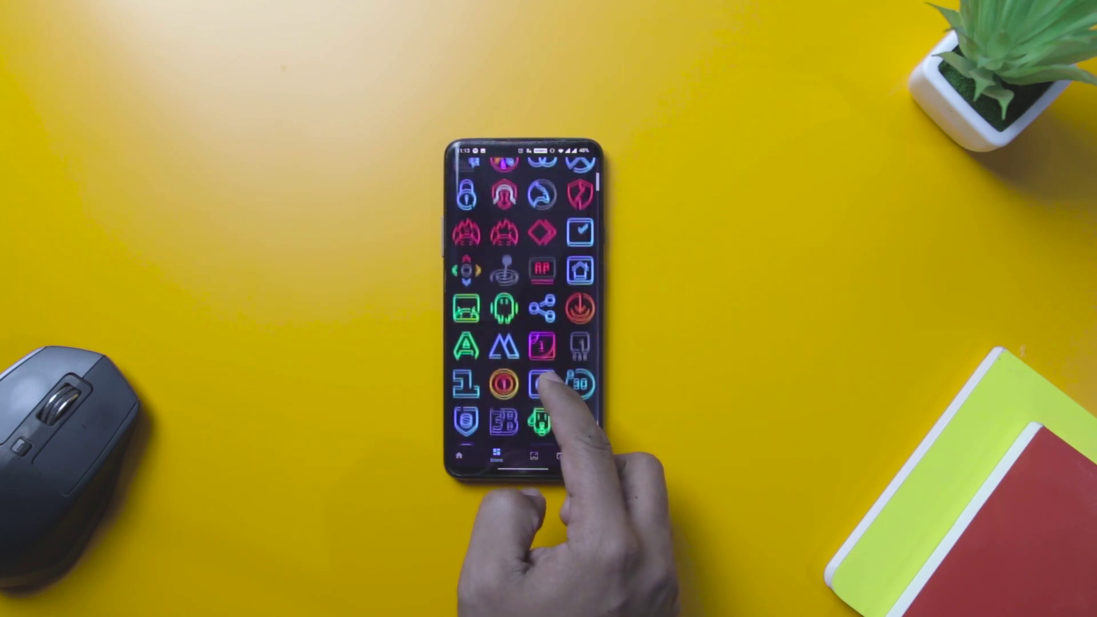
{"action": "scroll", "coordinate": [523, 343], "scroll_direction": "up", "scroll_amount": 2}
{"action": "left_click", "coordinate": [504, 318]}
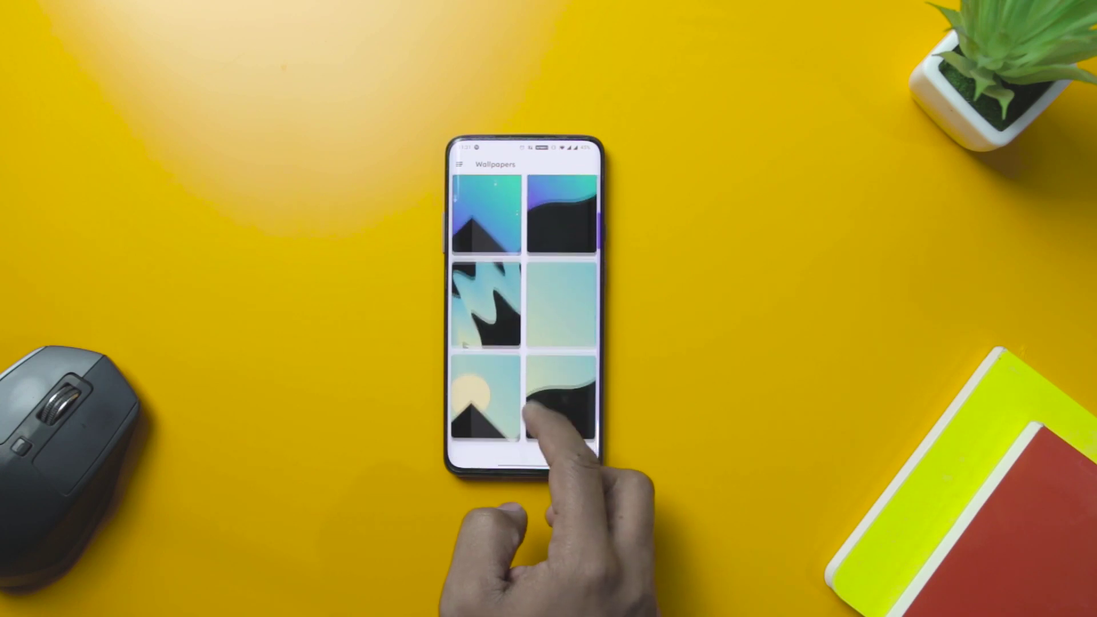
{"action": "scroll", "coordinate": [525, 318], "scroll_direction": "down", "scroll_amount": 2}
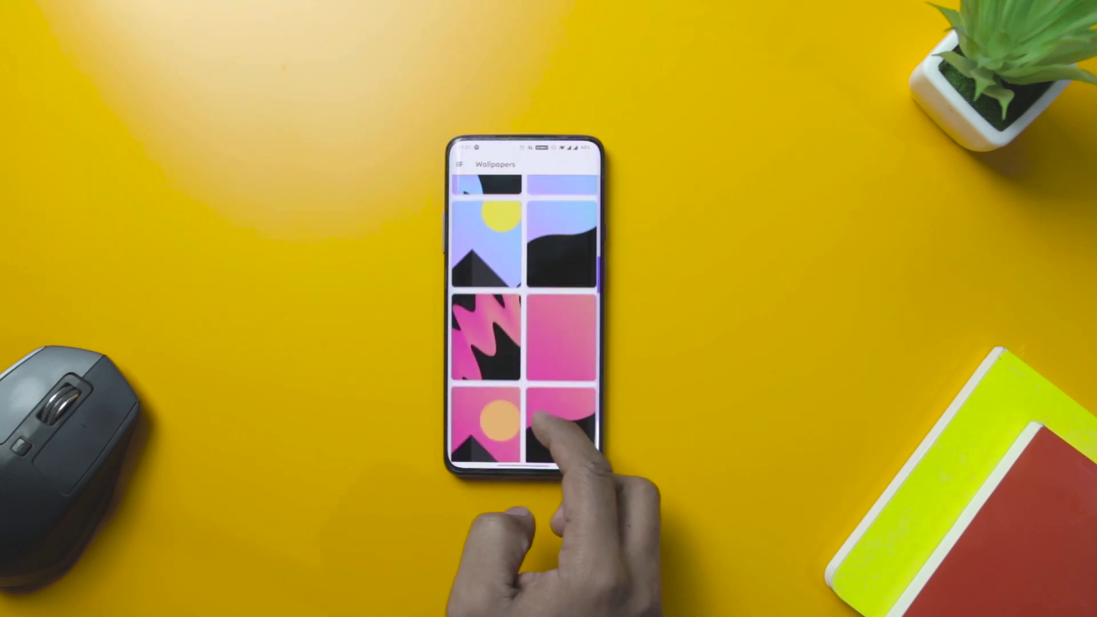